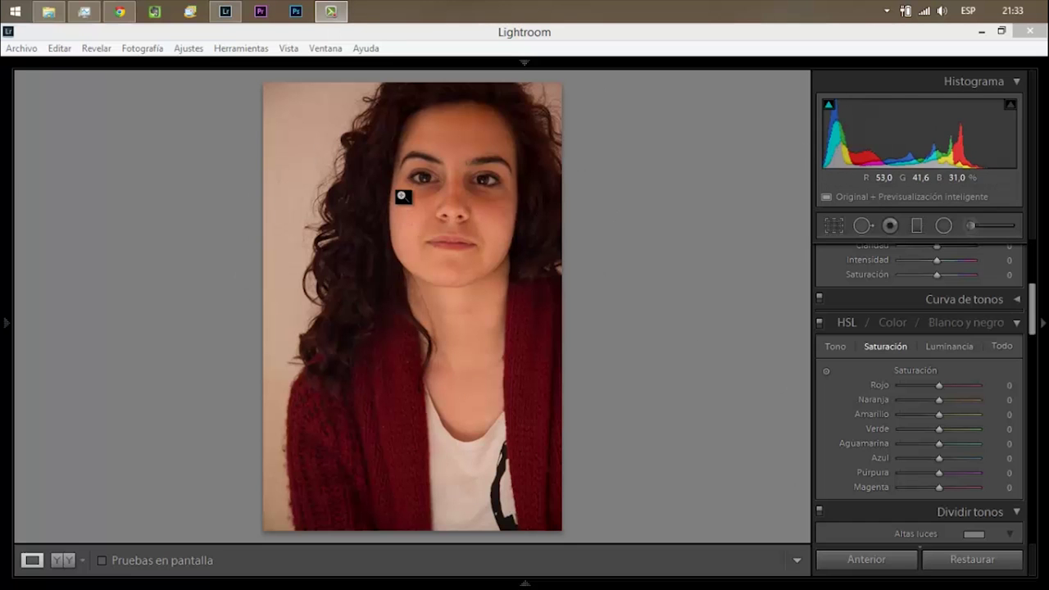
Zoom in and pan across the eyes, nose, lips and cheeks to inspect the skin
click(410, 154)
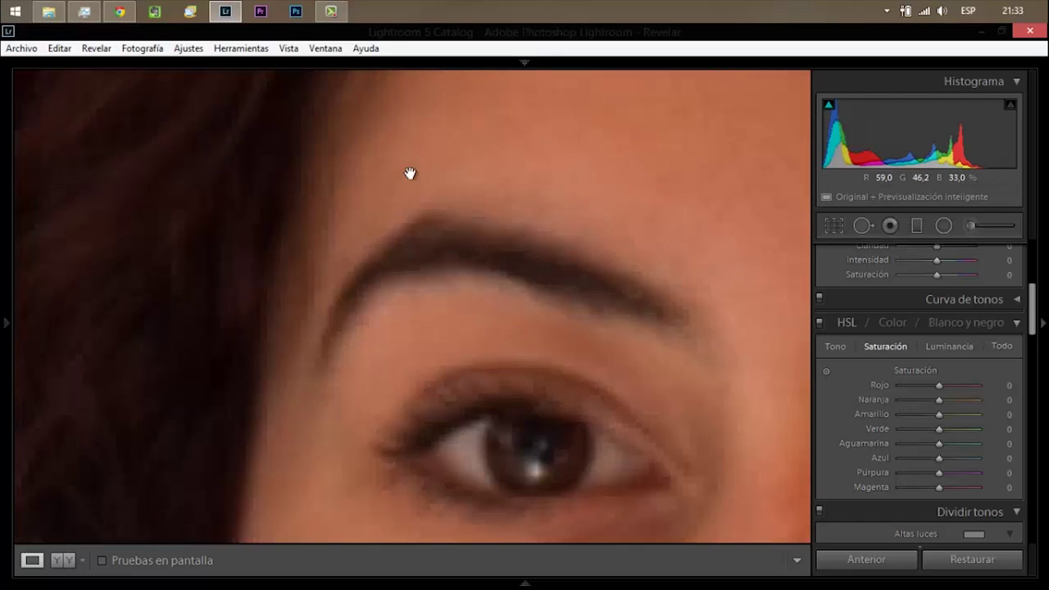
drag(368, 328, 320, 59)
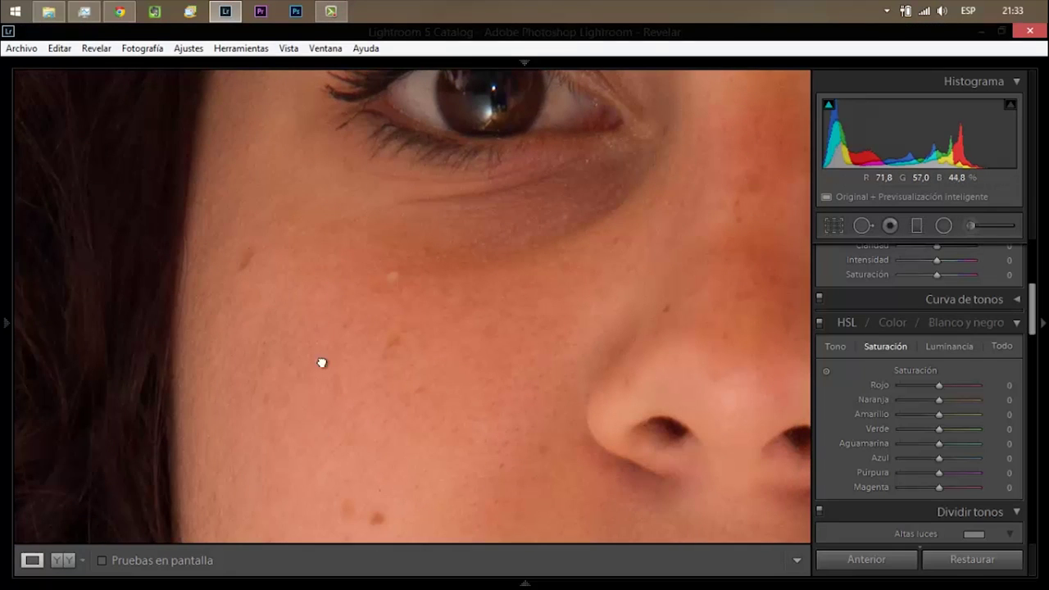
drag(232, 502, 109, 338)
drag(470, 231, 307, 434)
drag(602, 378, 84, 340)
Briefly open Spot Removal, return to the full portrait, then zoom in close on the forehead
click(863, 225)
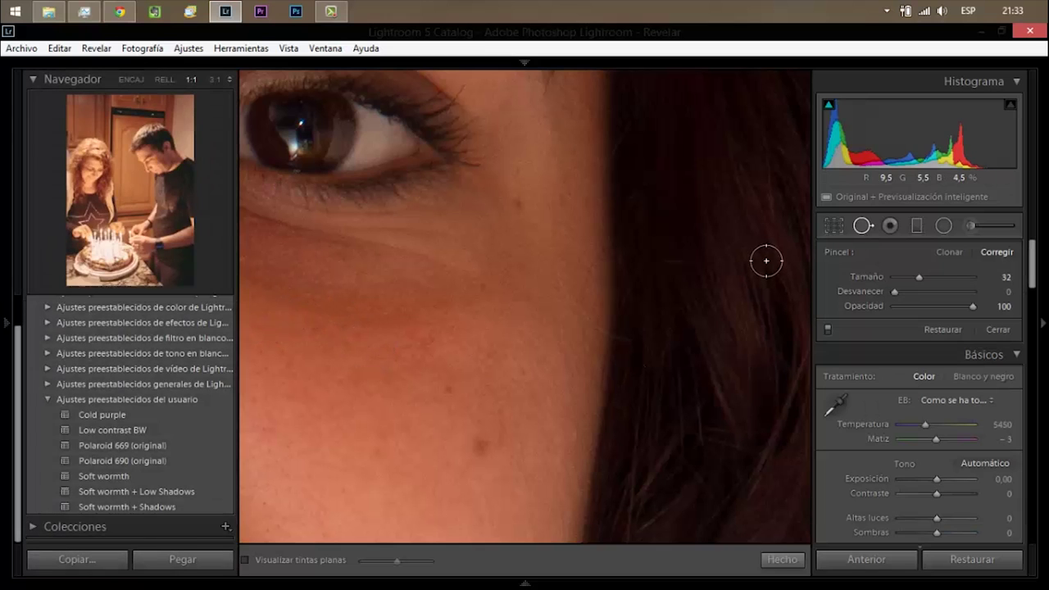
click(782, 560)
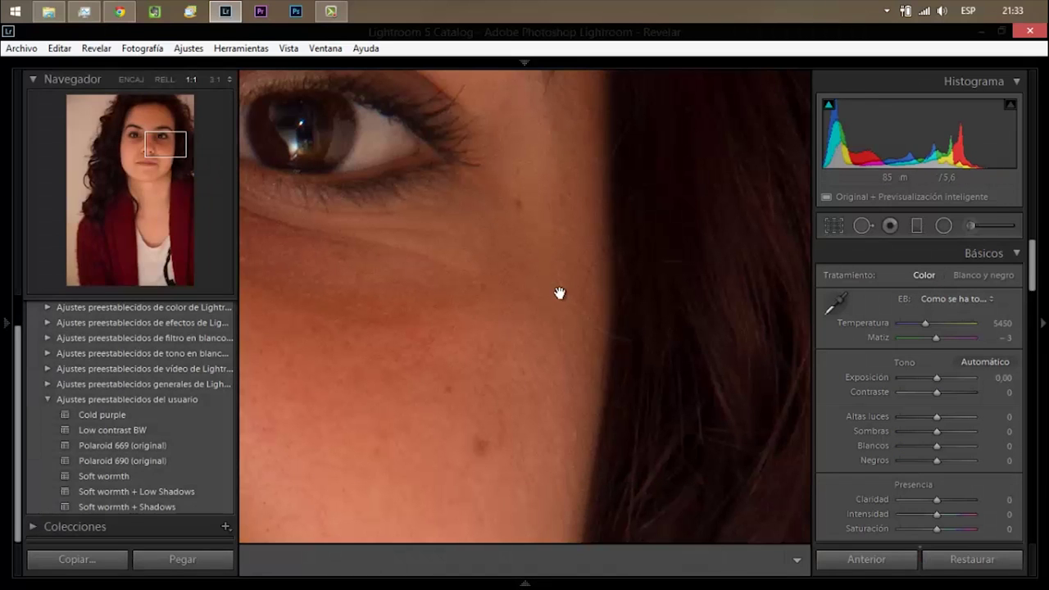
click(523, 300)
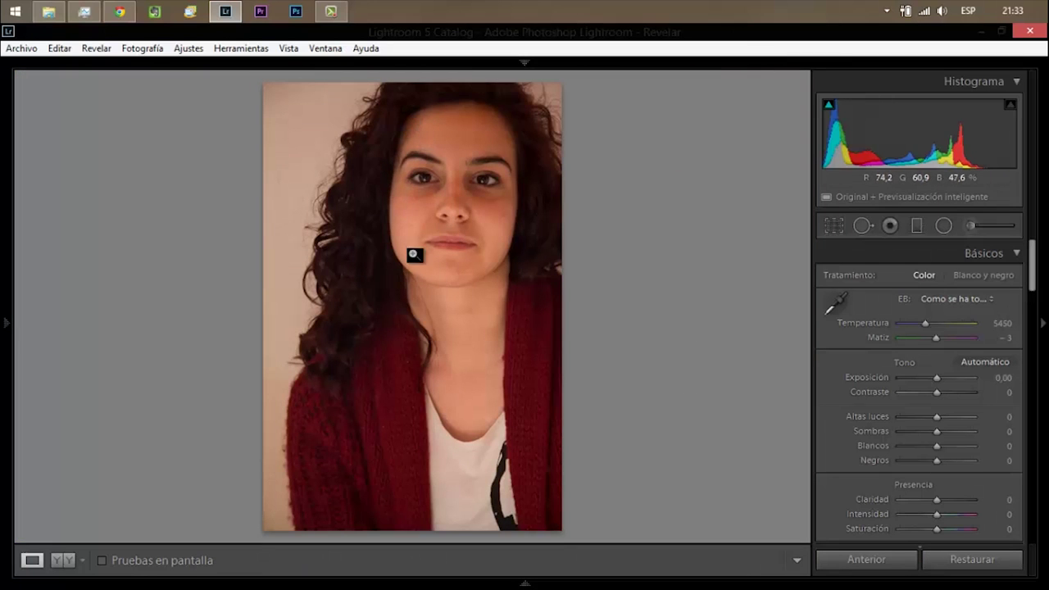
click(414, 131)
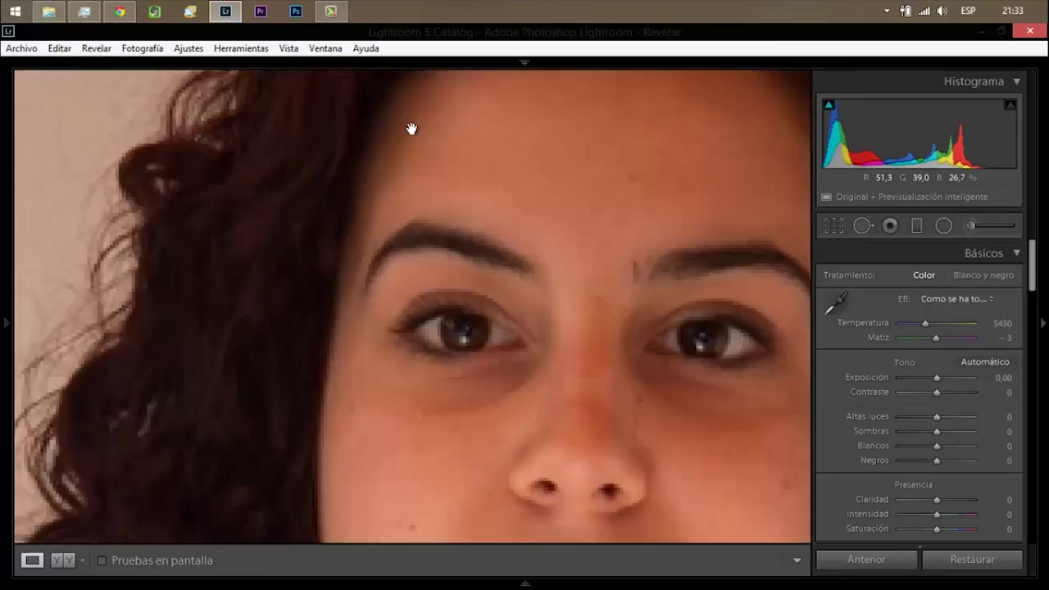
key(ctrl+equal)
mouse_move(413, 271)
mouse_down()
mouse_move(302, 380)
mouse_move(270, 386)
mouse_up()
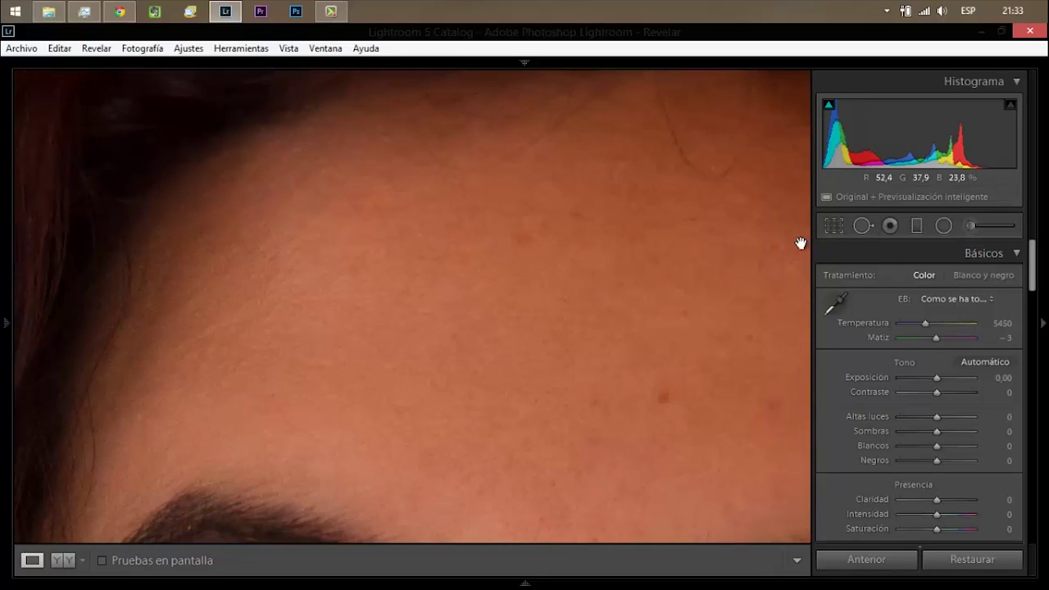
Heal six forehead blemishes, from the centre to the hairline, with Spot Removal in Heal mode
click(863, 225)
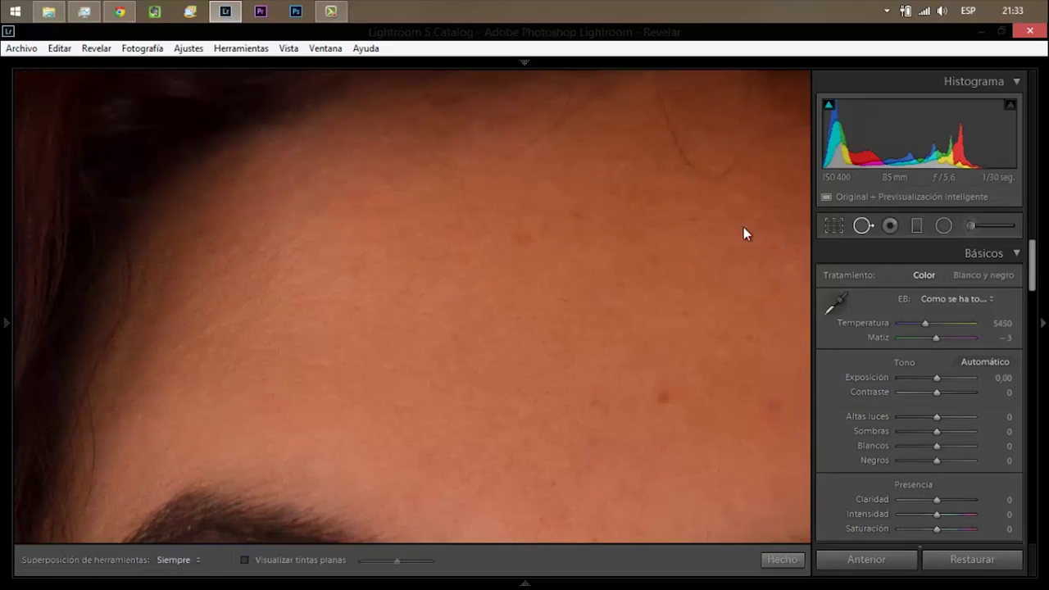
click(522, 241)
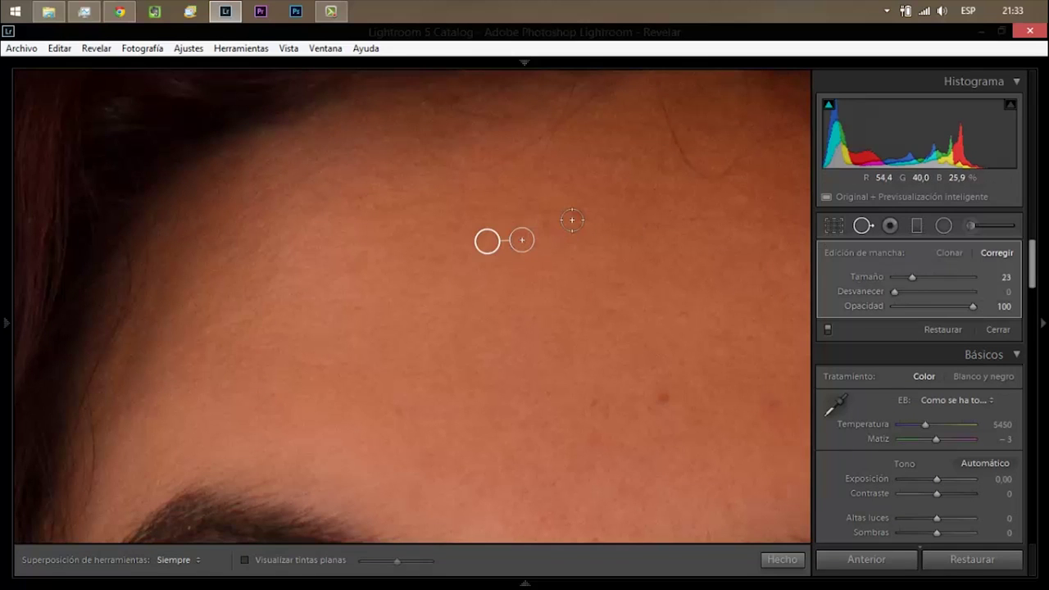
click(580, 210)
click(661, 398)
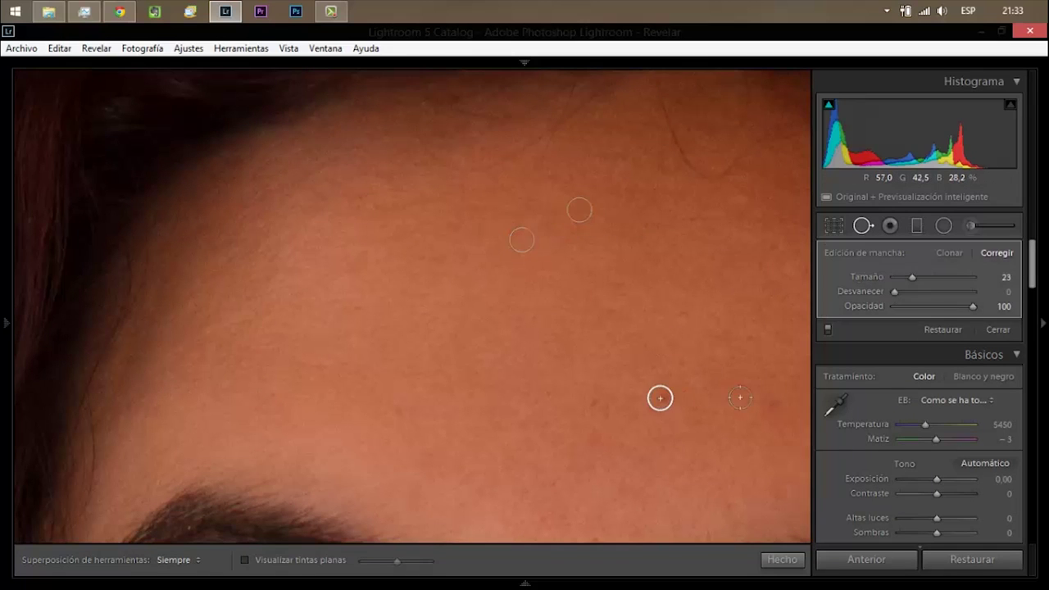
click(770, 404)
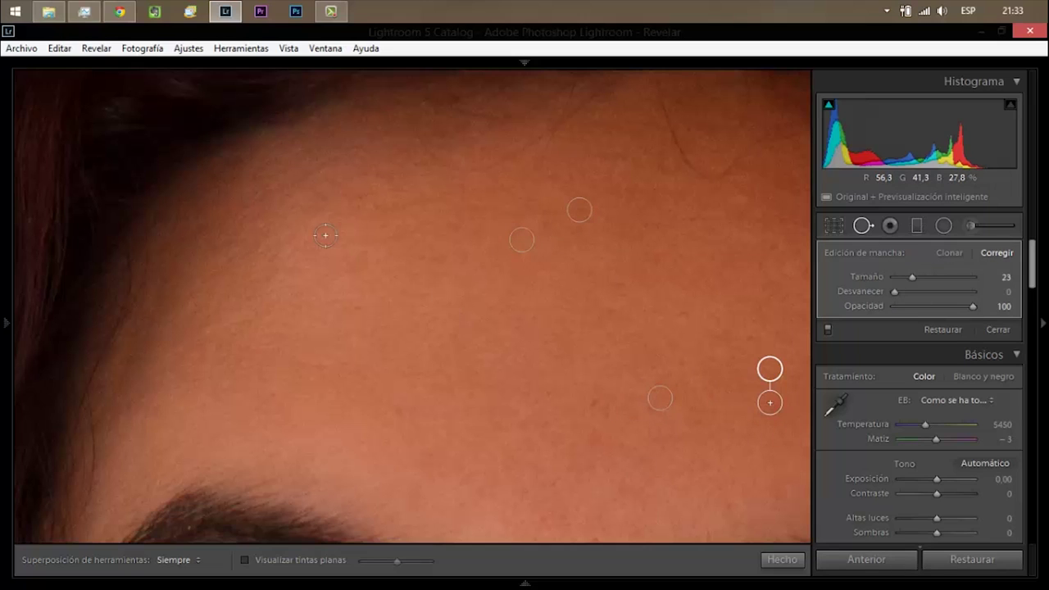
click(351, 265)
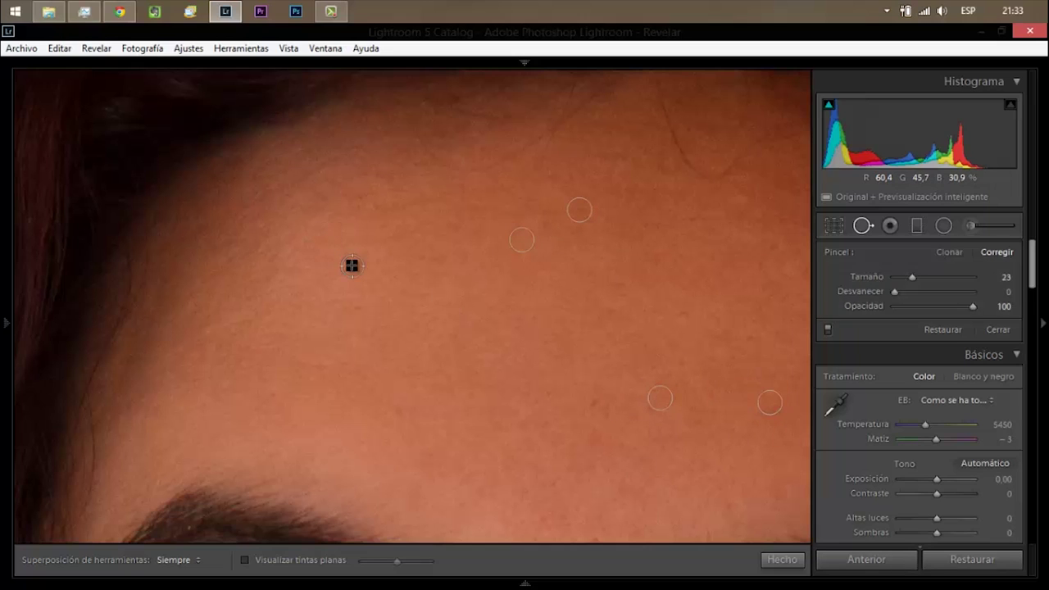
click(463, 99)
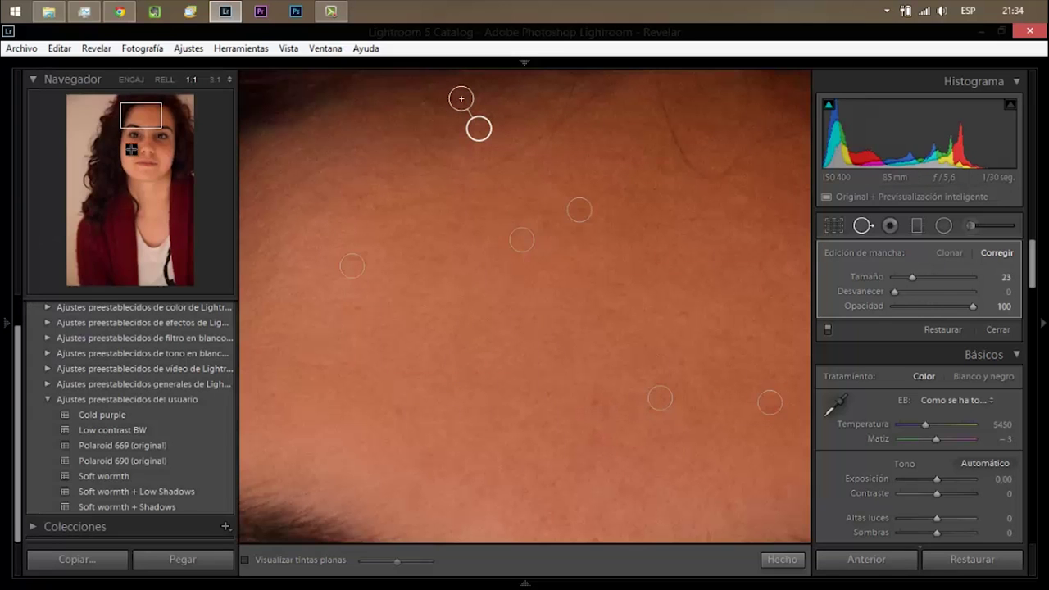
drag(140, 123, 144, 135)
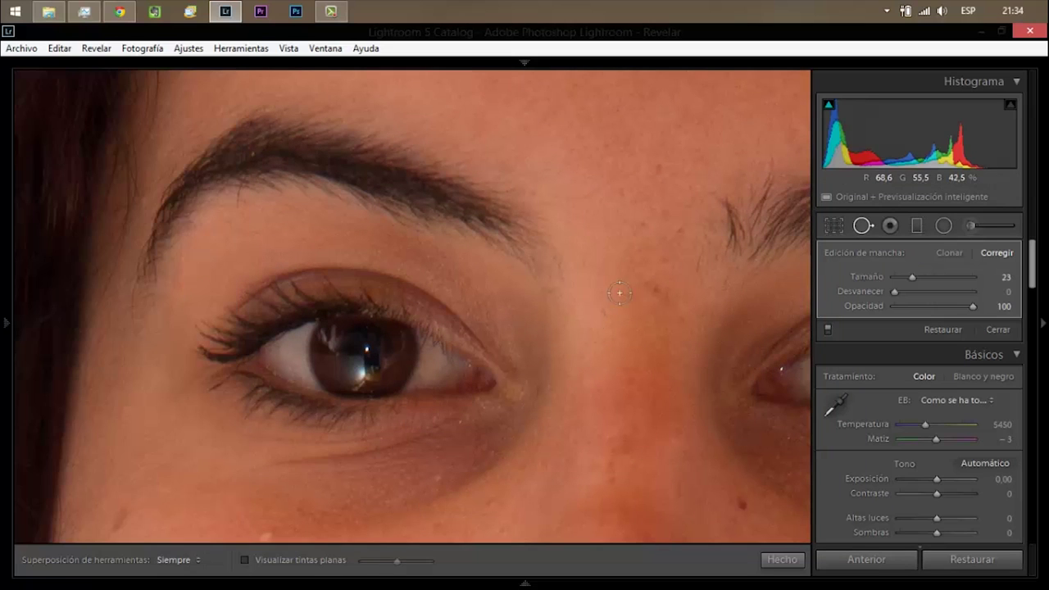
Heal blemishes above the inner eyebrow, on the nose bridge, below the eye and beside the nose
click(654, 167)
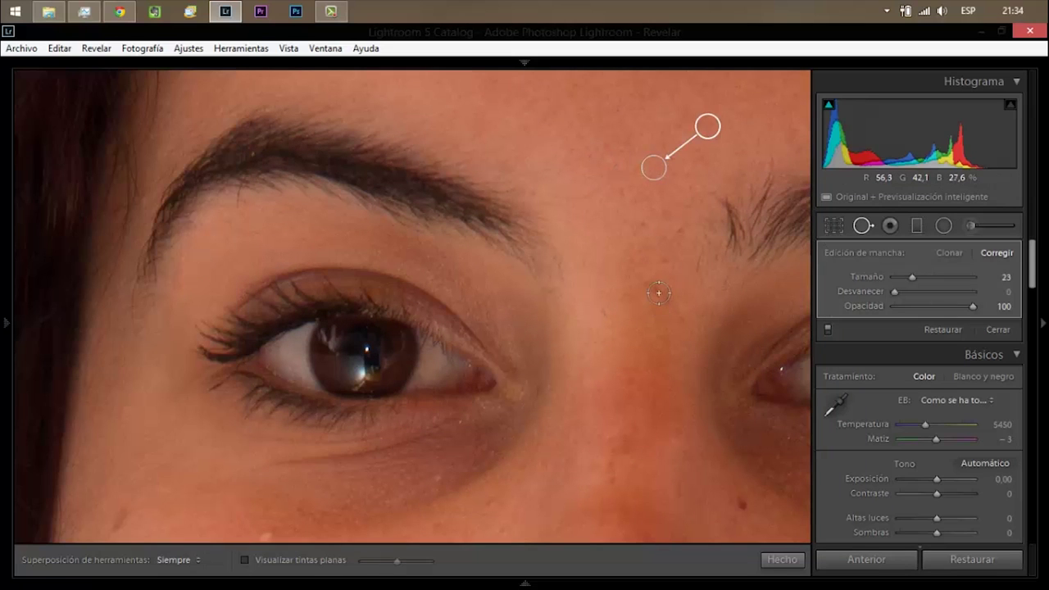
click(657, 291)
key(space)
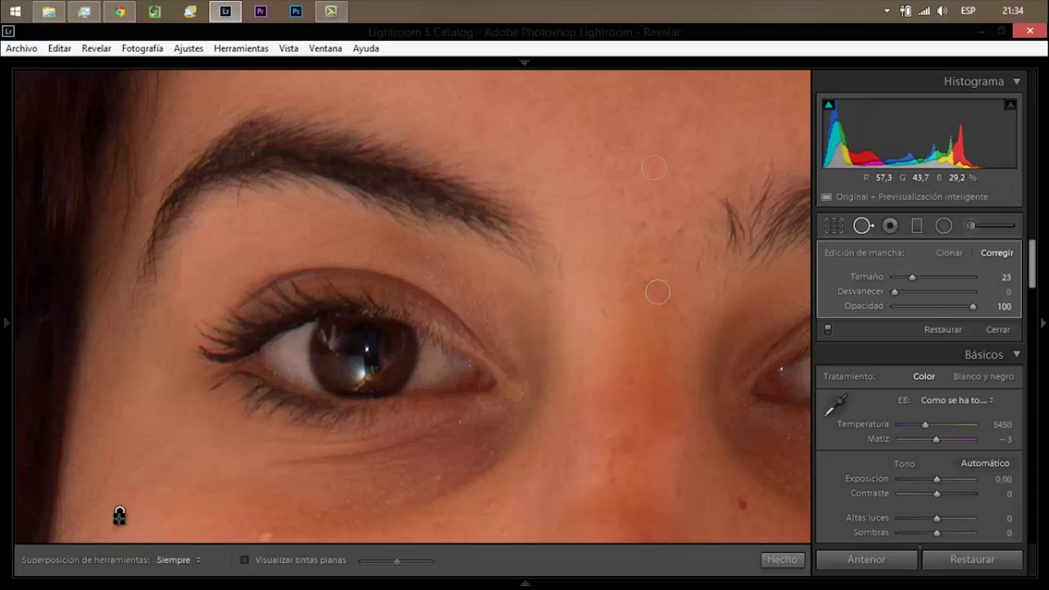
click(261, 538)
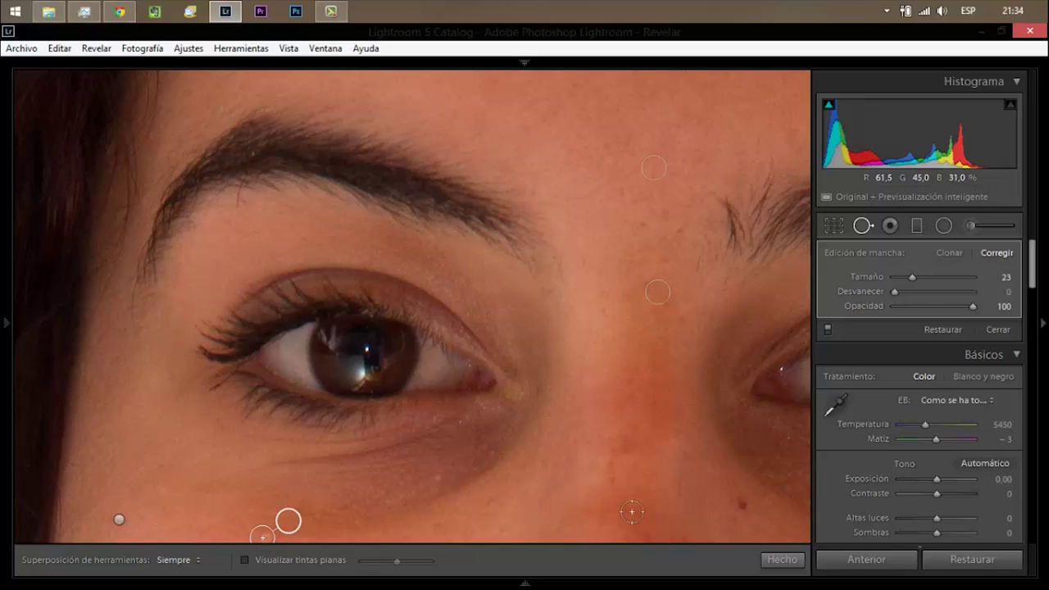
click(741, 510)
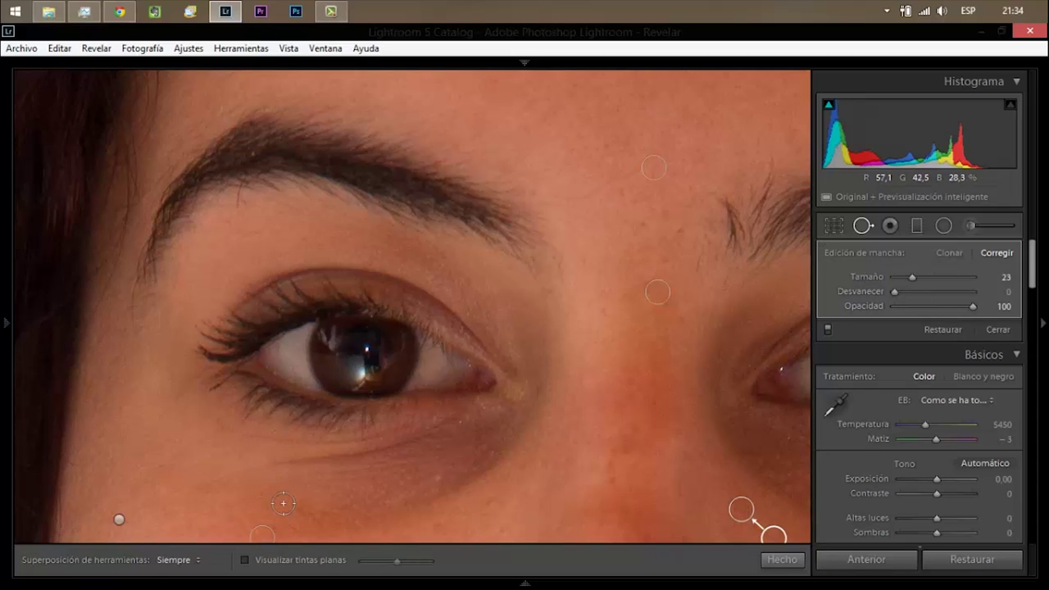
key(Page_Down)
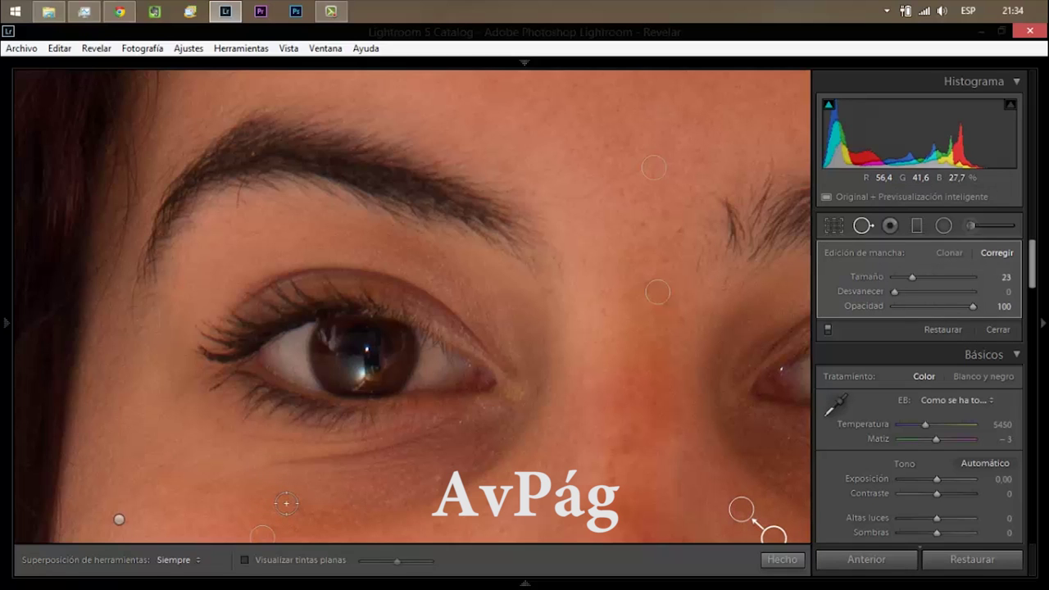
key(Page_Down)
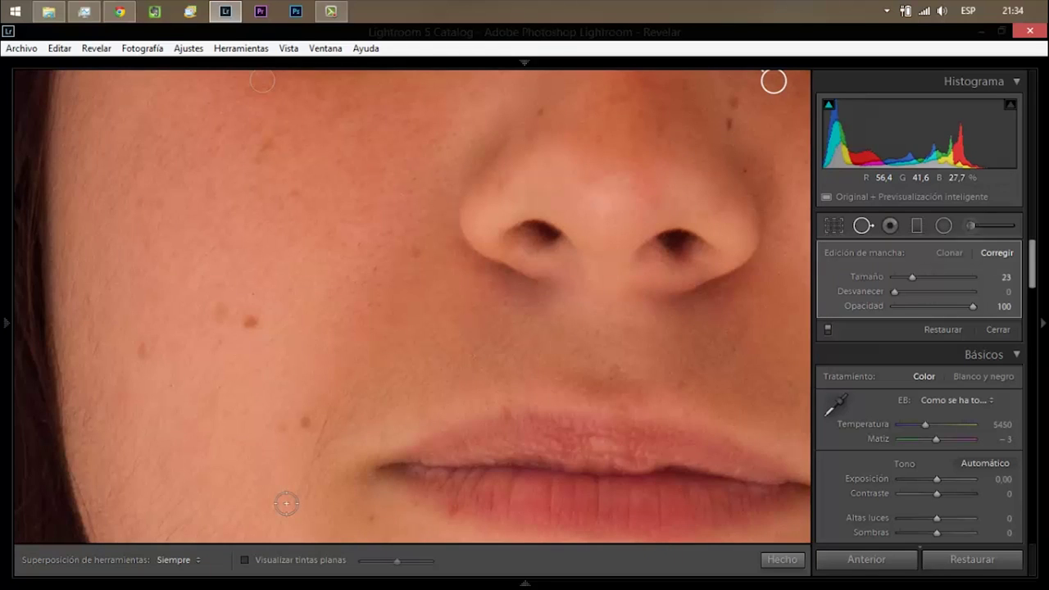
Heal six cheek blemishes, including the brown mole and spots on the outer cheek
click(265, 151)
click(293, 188)
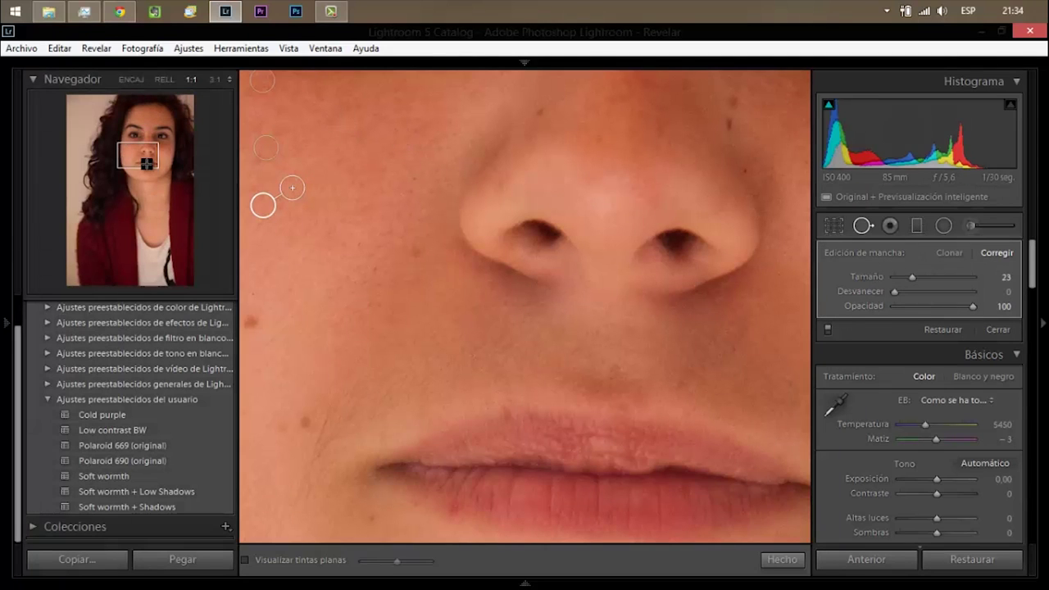
click(409, 247)
click(248, 318)
click(158, 203)
click(139, 203)
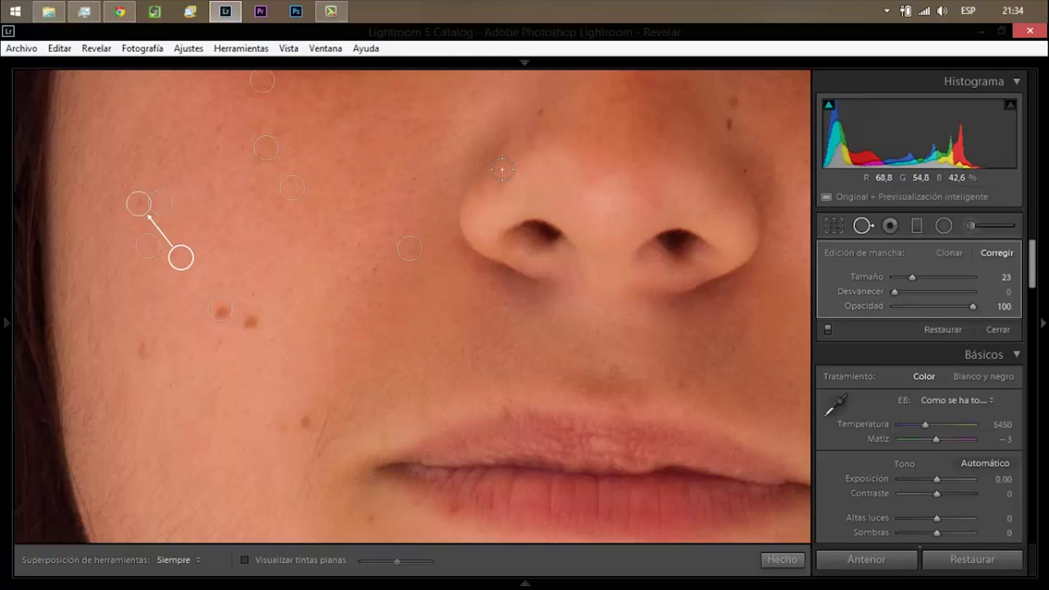
Heal three nose blemishes plus spots below the nose and near the mouth
click(502, 190)
click(594, 141)
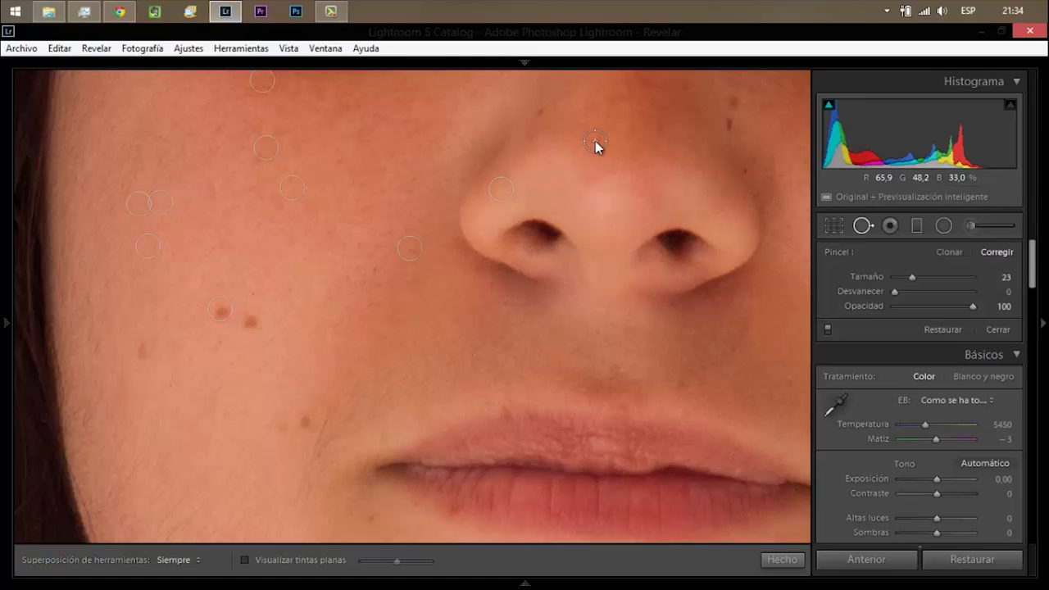
click(655, 133)
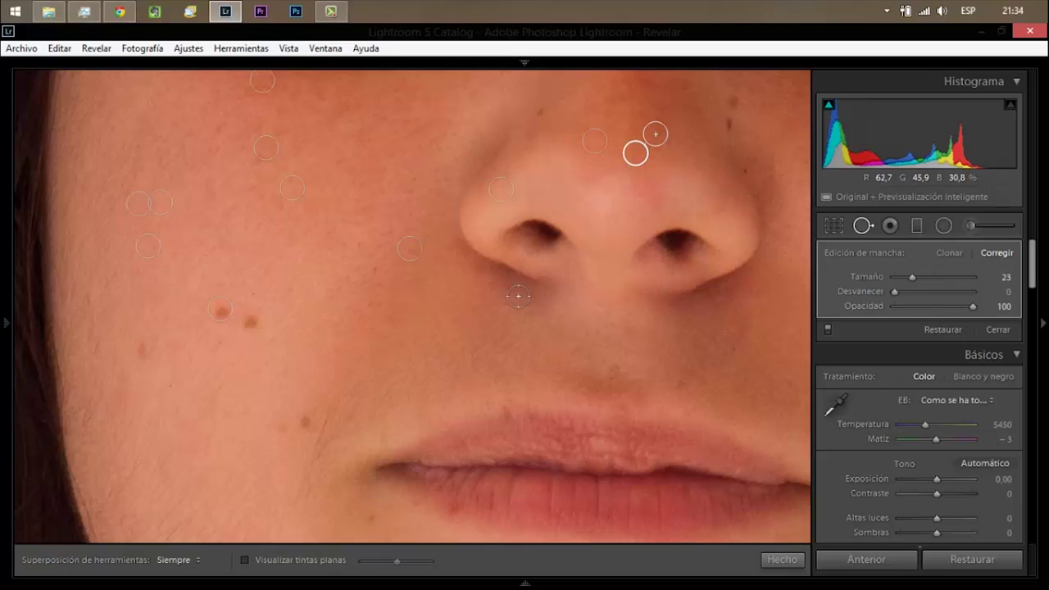
click(374, 517)
click(679, 380)
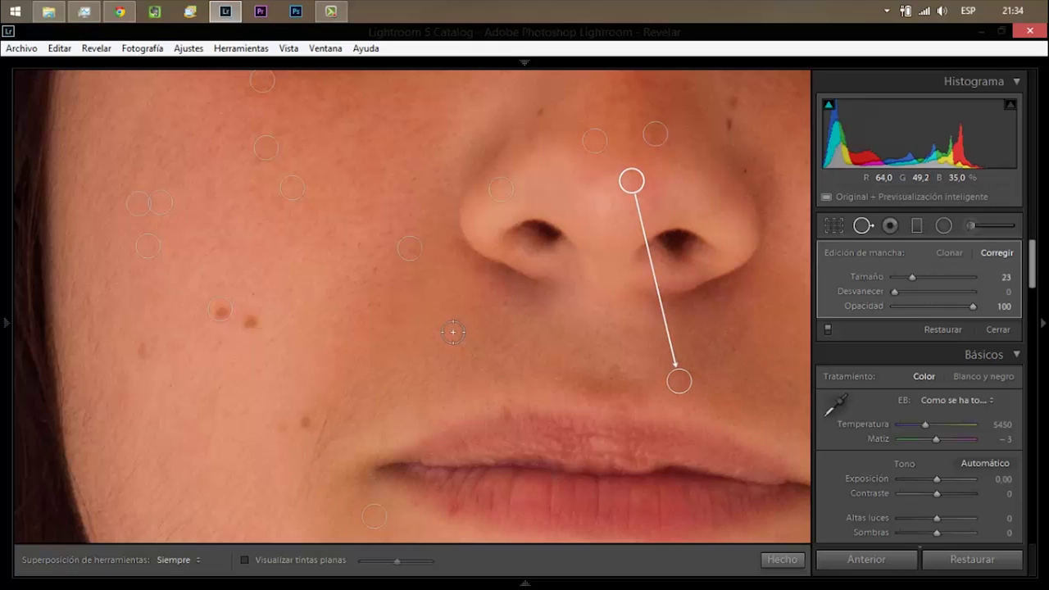
scroll(452, 332, down, 5)
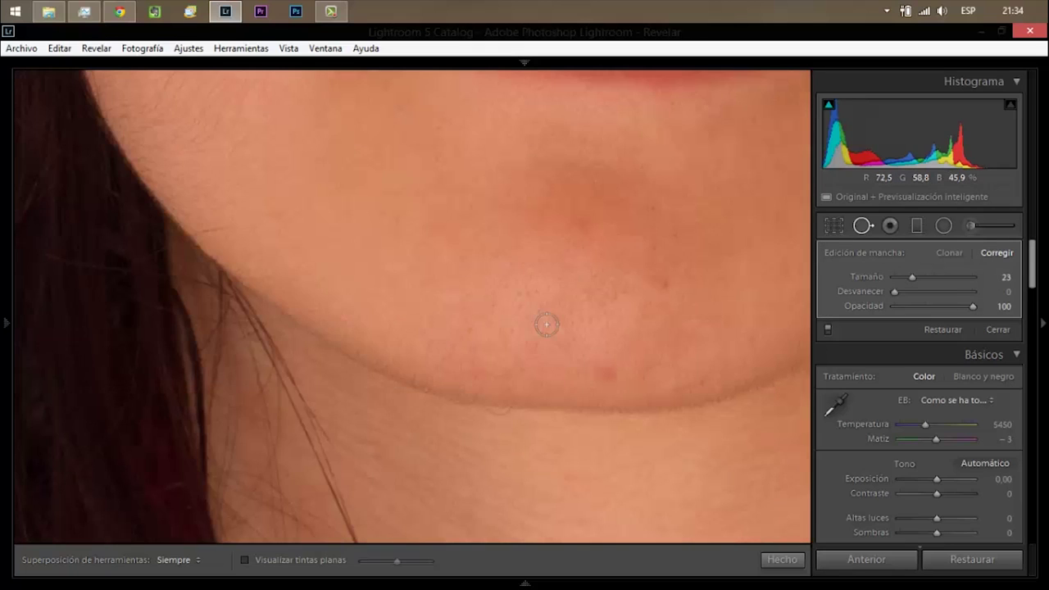
Heal two red chin blemishes, then page the close-up around to the other forehead and eye
click(663, 283)
click(578, 232)
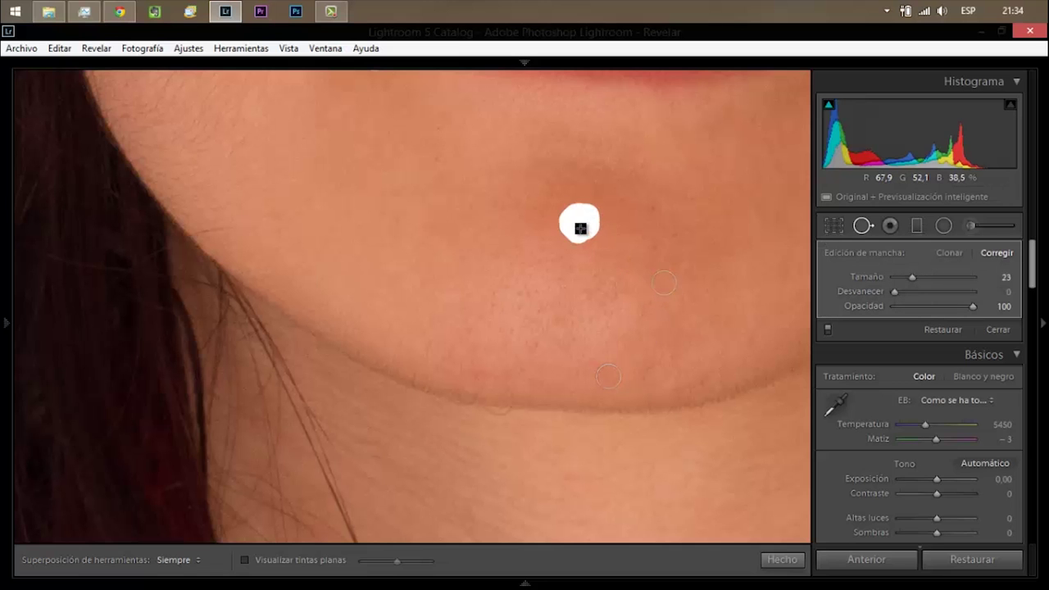
scroll(550, 237, down, 3)
scroll(520, 253, down, 2)
scroll(520, 254, down, 3)
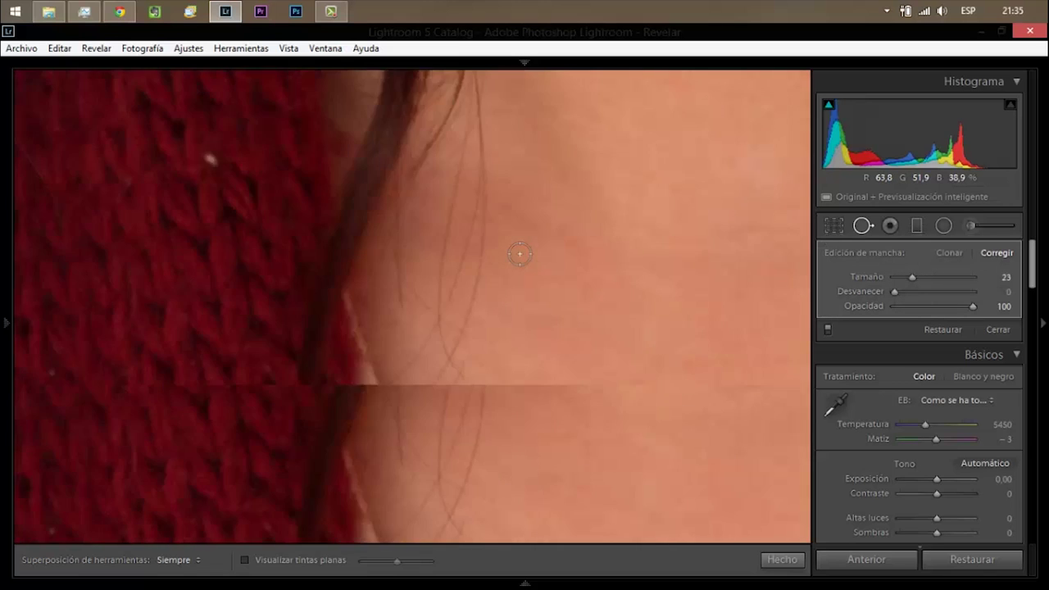
scroll(519, 253, down, 3)
scroll(520, 253, down, 2)
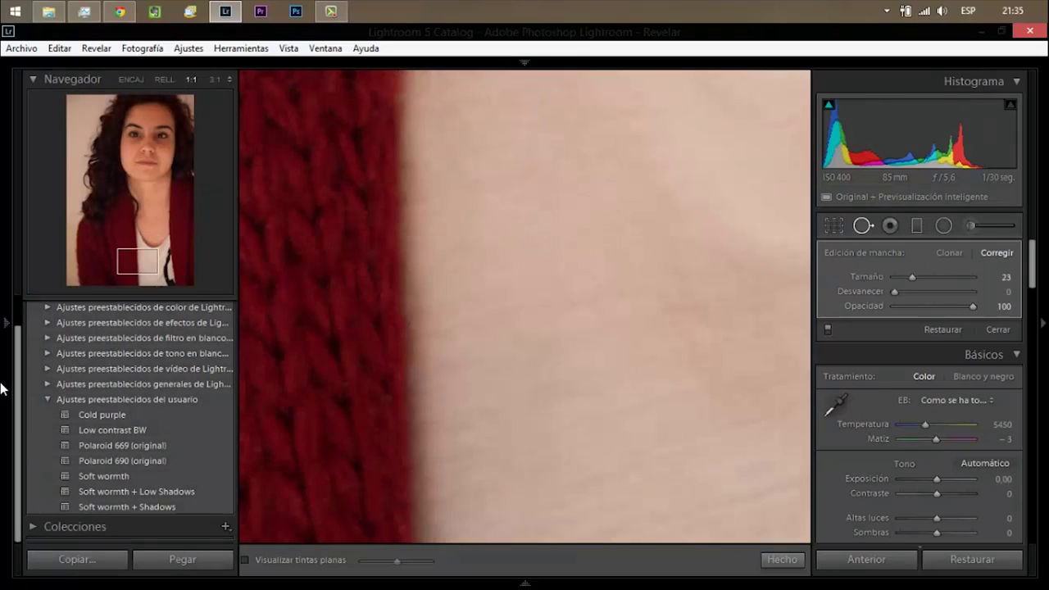
key(Page_Down)
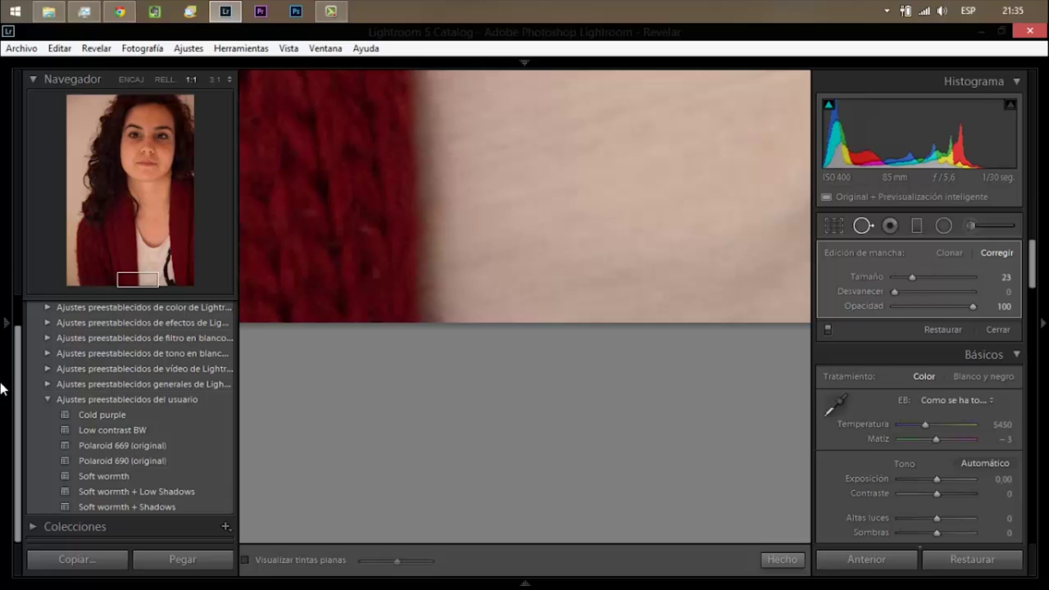
key(Page_Down)
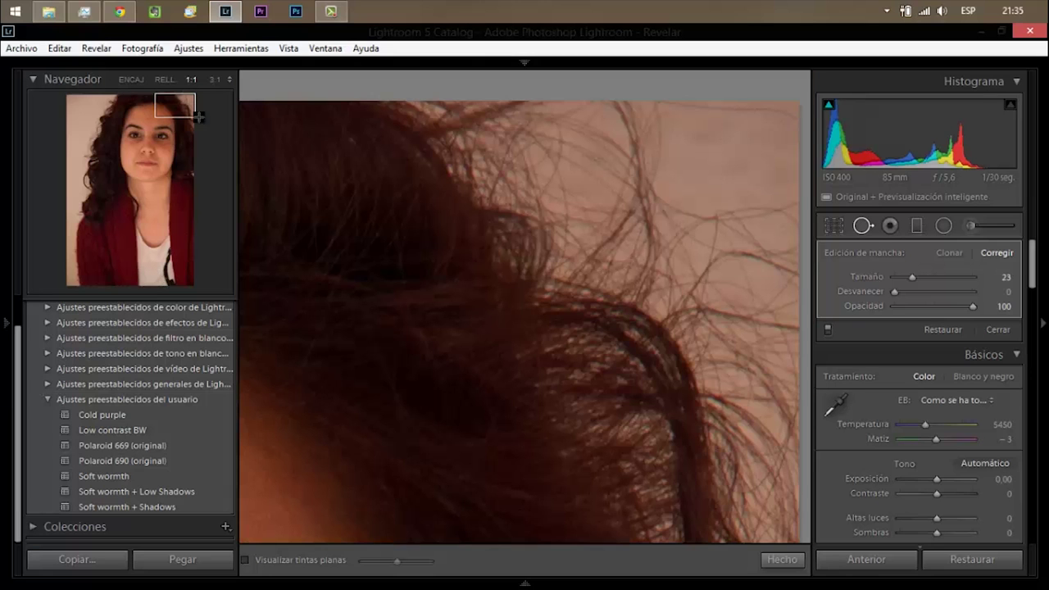
key(Page_Down)
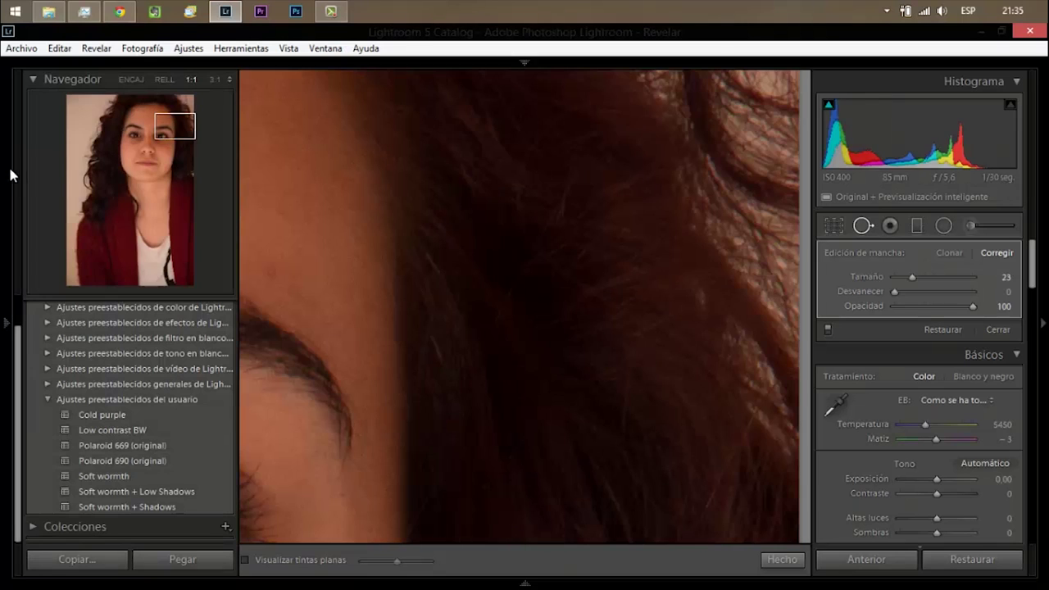
Heal a forehead spot, then heal and brush dark cheek marks with sources moved to clean skin
click(270, 265)
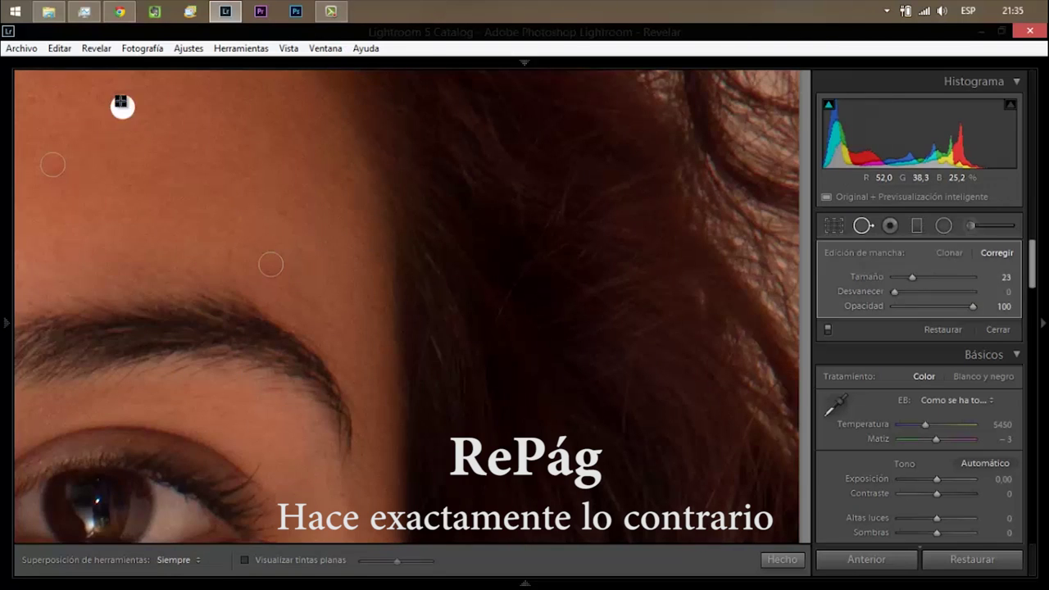
key(Page_Down)
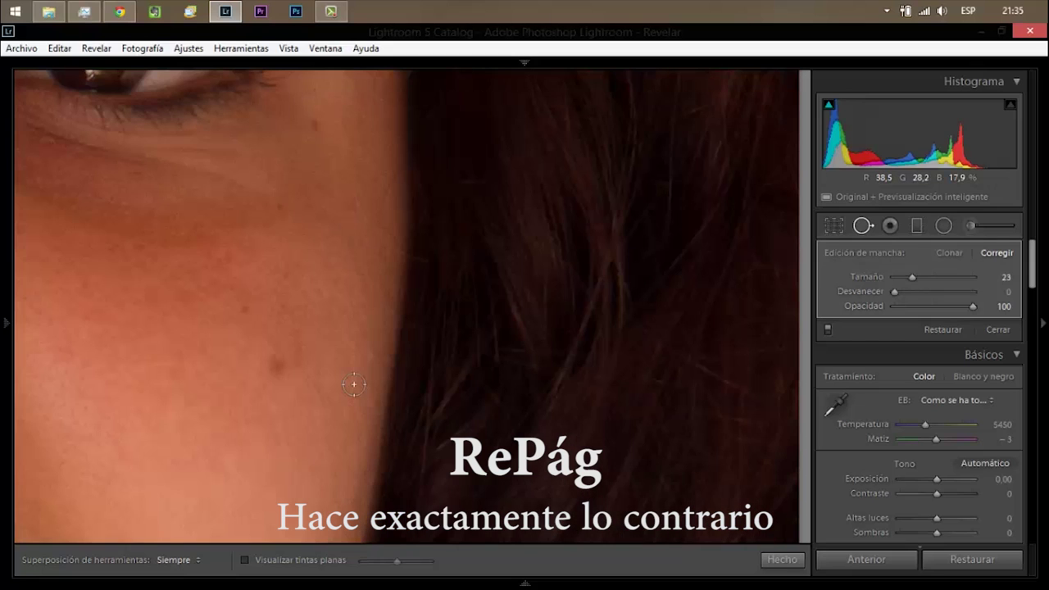
click(312, 123)
drag(300, 72, 360, 127)
drag(283, 364, 270, 366)
mouse_move(320, 265)
mouse_down()
mouse_move(249, 313)
mouse_move(82, 278)
mouse_up()
Heal three more blemishes on the inner, outer and lower cheek
click(285, 203)
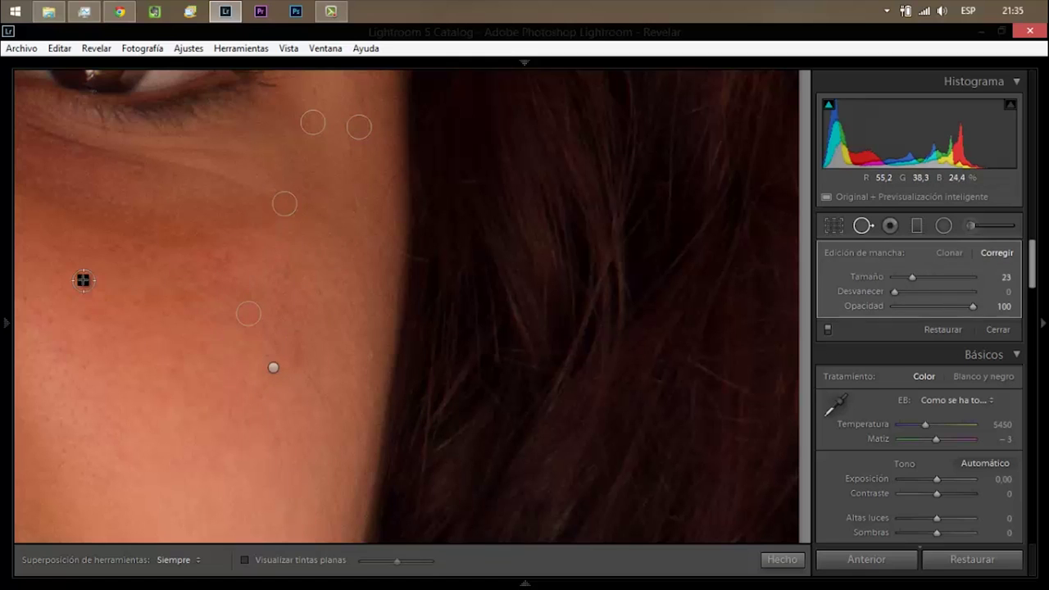
click(113, 251)
click(173, 378)
scroll(186, 379, down, 1)
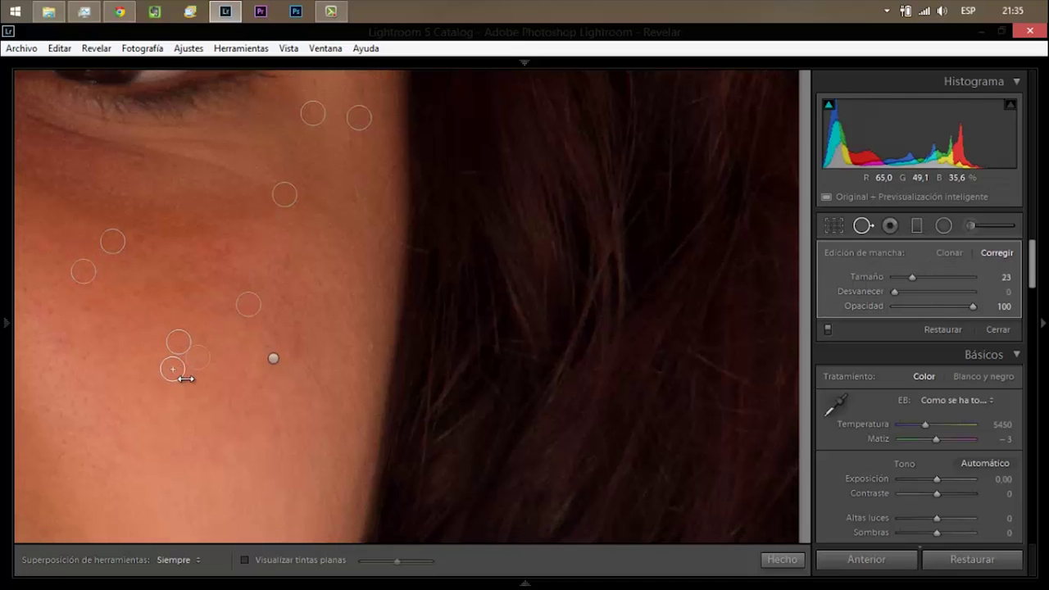
scroll(186, 379, down, 5)
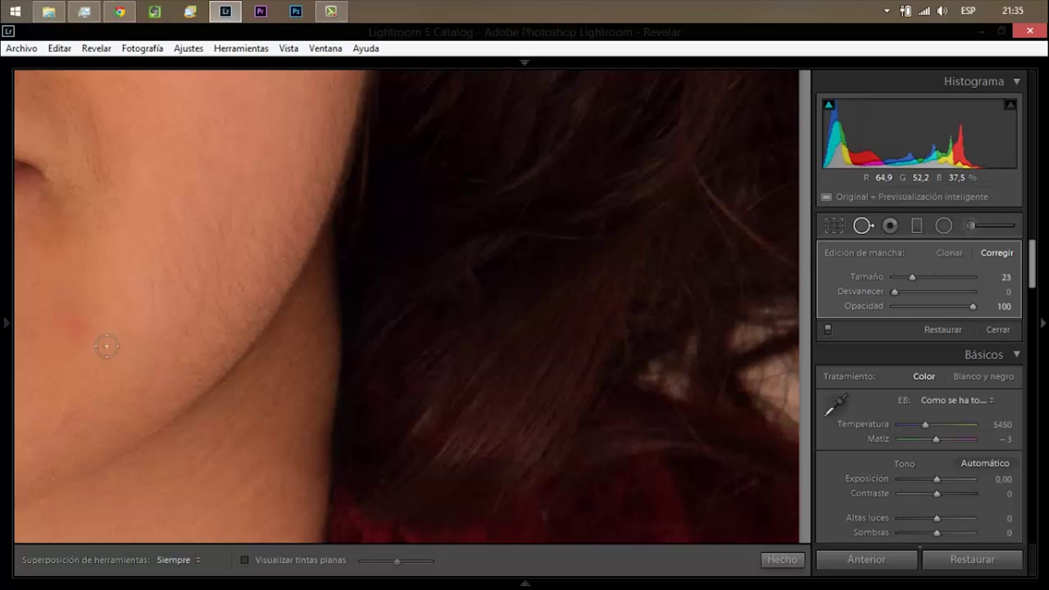
Brush out the lower-cheek red mark, then heal a jawline spot and a chest spot above the neckline
mouse_move(85, 328)
mouse_down()
mouse_move(55, 335)
mouse_move(86, 315)
mouse_up()
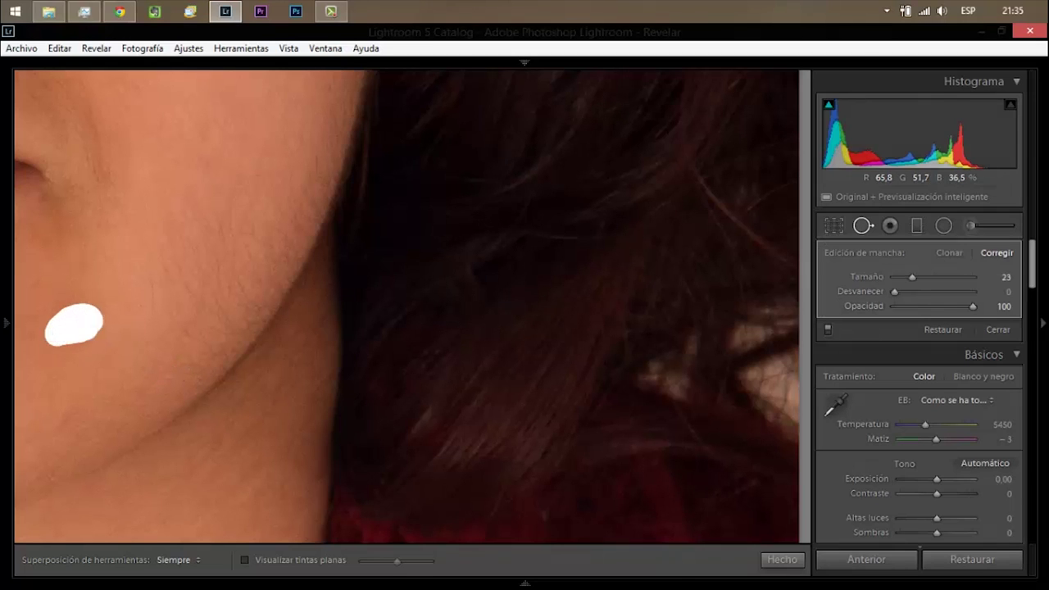
click(69, 403)
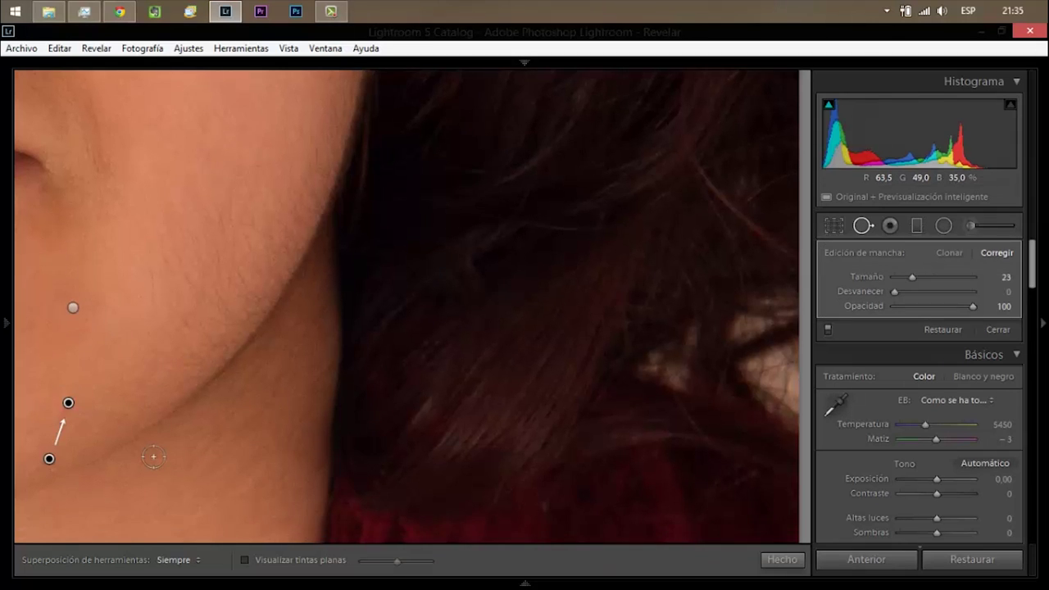
scroll(153, 457, down, 5)
scroll(154, 456, down, 1)
scroll(155, 455, down, 2)
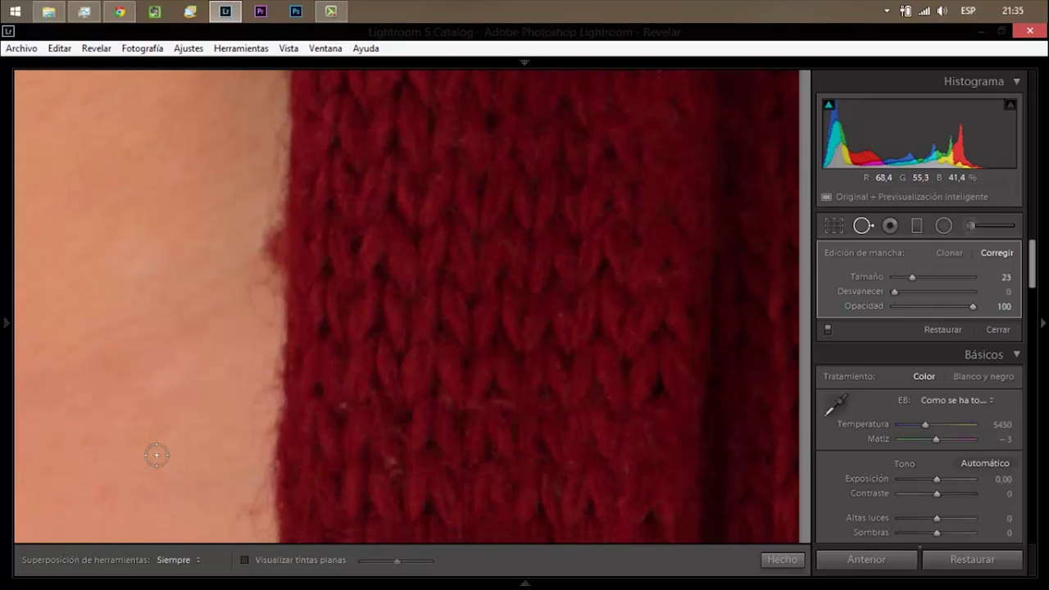
scroll(156, 455, down, 3)
scroll(156, 455, down, 2)
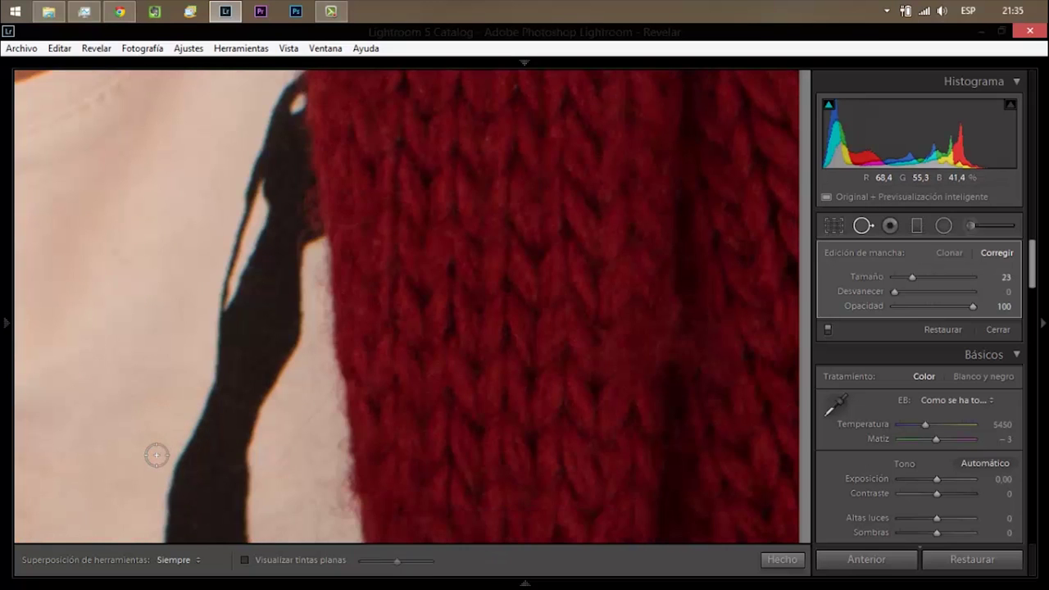
mouse_move(174, 255)
mouse_down()
mouse_move(143, 237)
mouse_move(176, 246)
mouse_move(192, 235)
mouse_move(139, 245)
mouse_move(162, 260)
mouse_move(151, 240)
mouse_up()
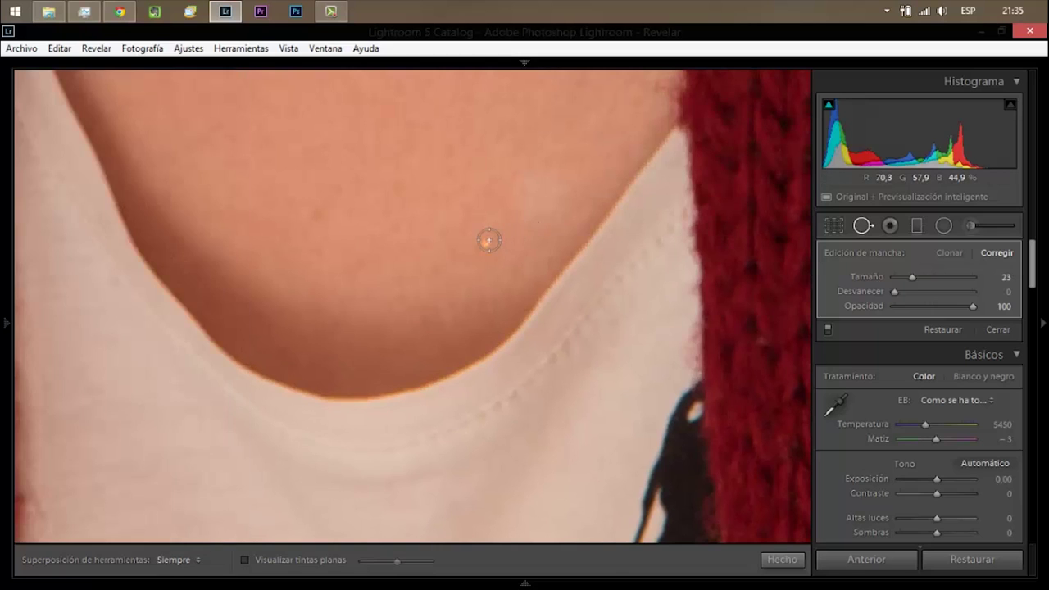
click(319, 215)
Close Spot Removal with Hecho and zoom out to view the whole retouched portrait
click(782, 560)
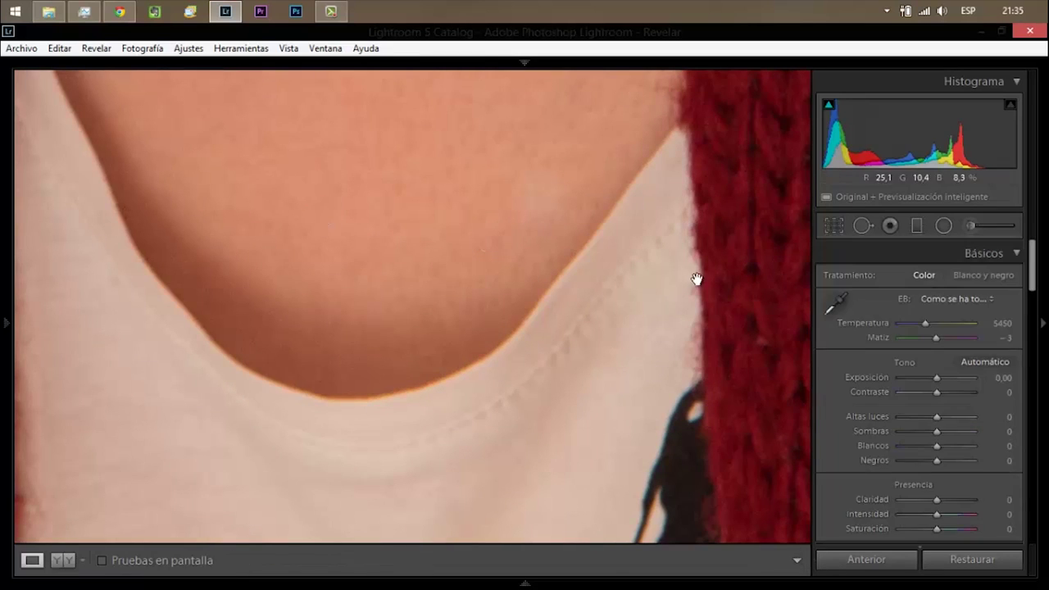
click(696, 279)
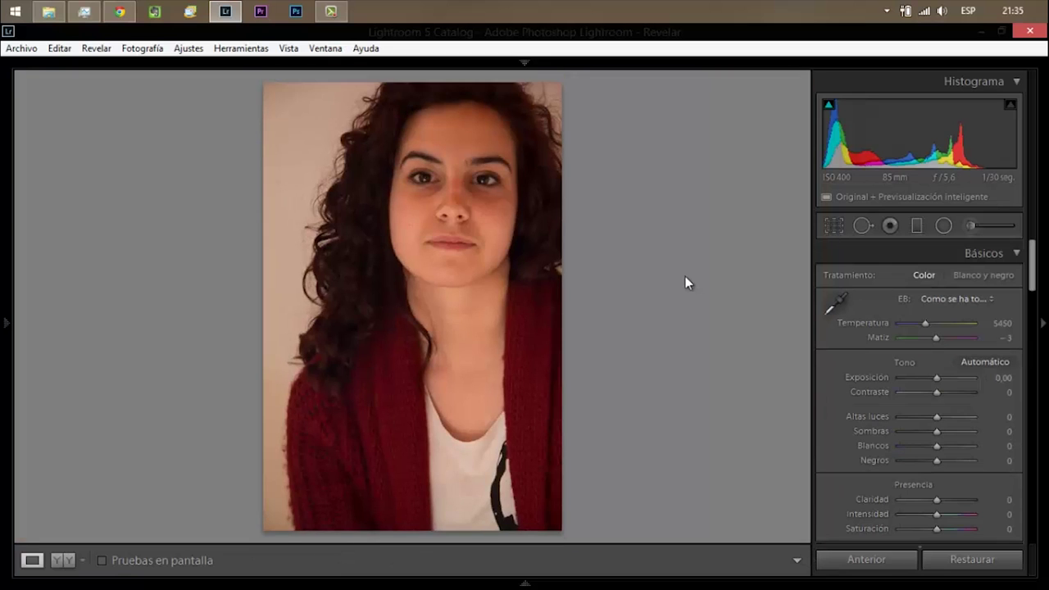